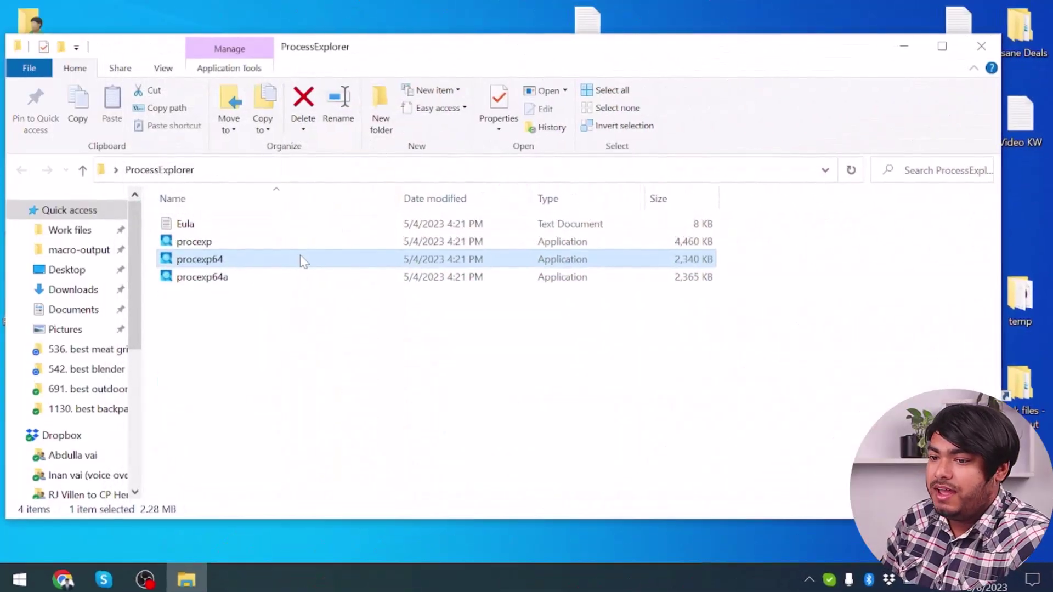
# Step: Launch procexp64 from the ProcessExplorer folder with administrator rights
pyautogui.rightClick(302, 259)
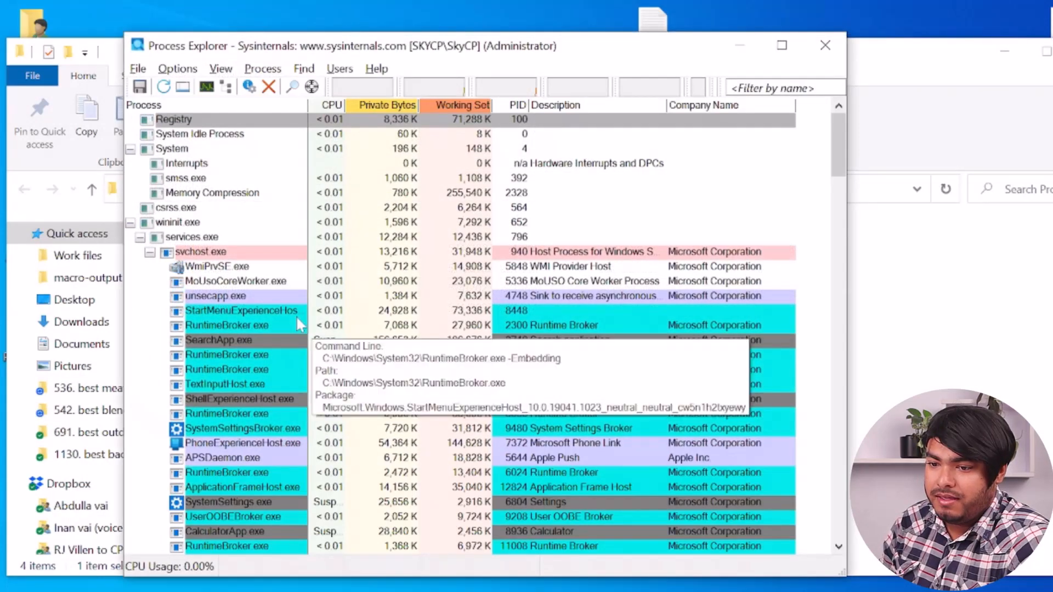
# Step: Maximize the Process Explorer window so the process tree fills the screen
pyautogui.click(784, 48)
pyautogui.scroll(-3, 243, 247)
pyautogui.scroll(3, 243, 228)
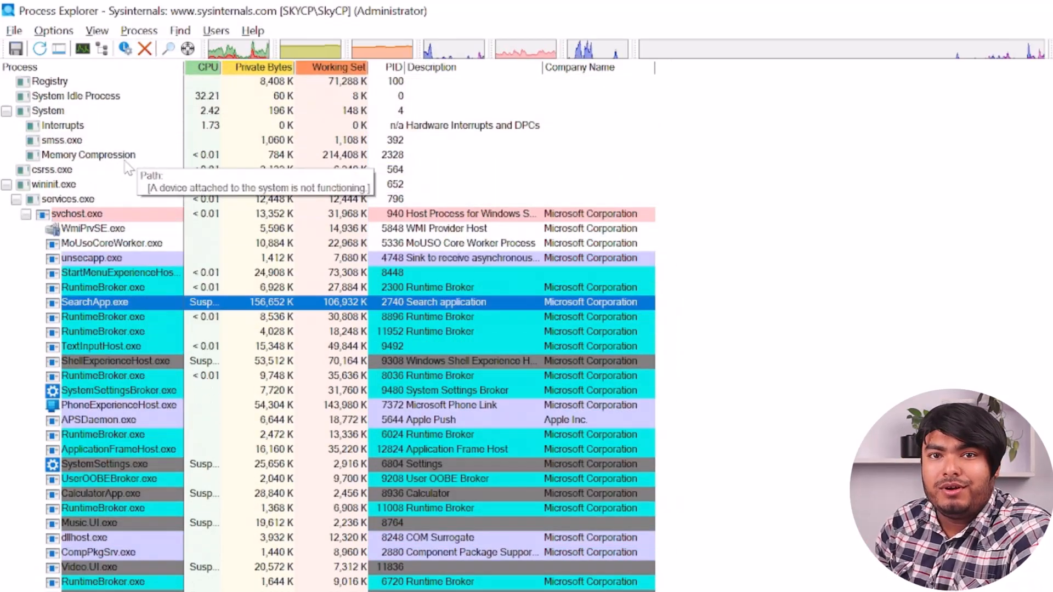
# Step: Dismiss the wininit.exe context menu and sort the process list alphabetically by name
pyautogui.click(89, 186)
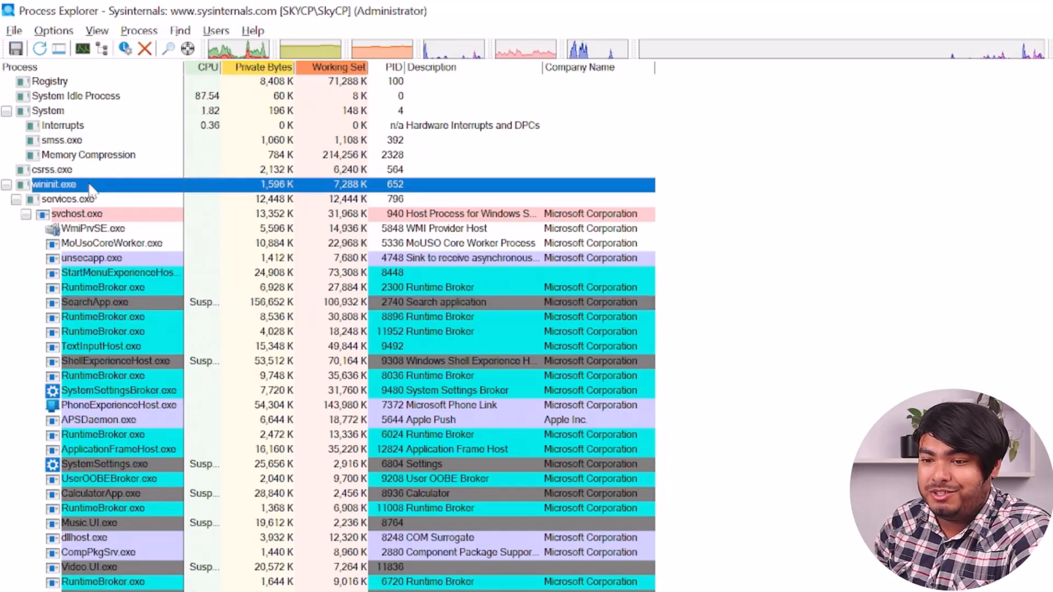
pyautogui.rightClick(91, 188)
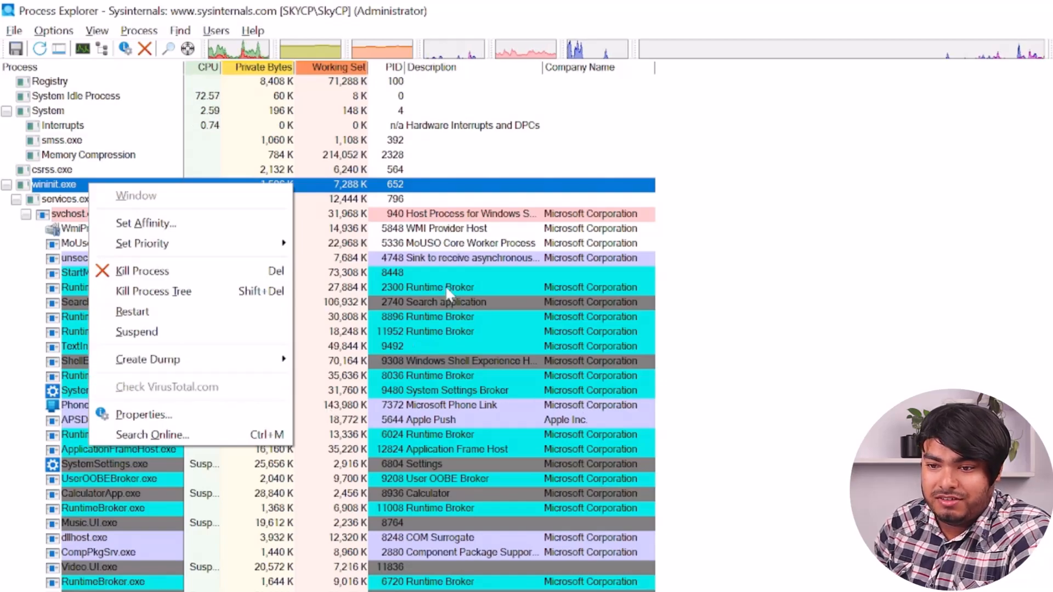
pyautogui.click(802, 224)
pyautogui.click(91, 67)
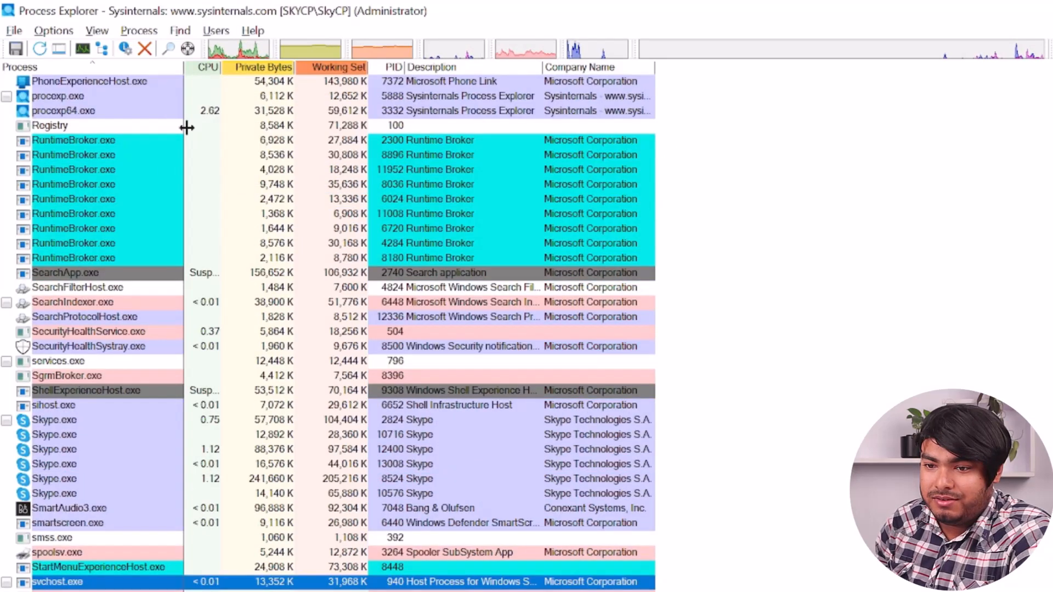
pyautogui.scroll(5, 140, 296)
pyautogui.scroll(-2, 132, 321)
pyautogui.scroll(5, 125, 315)
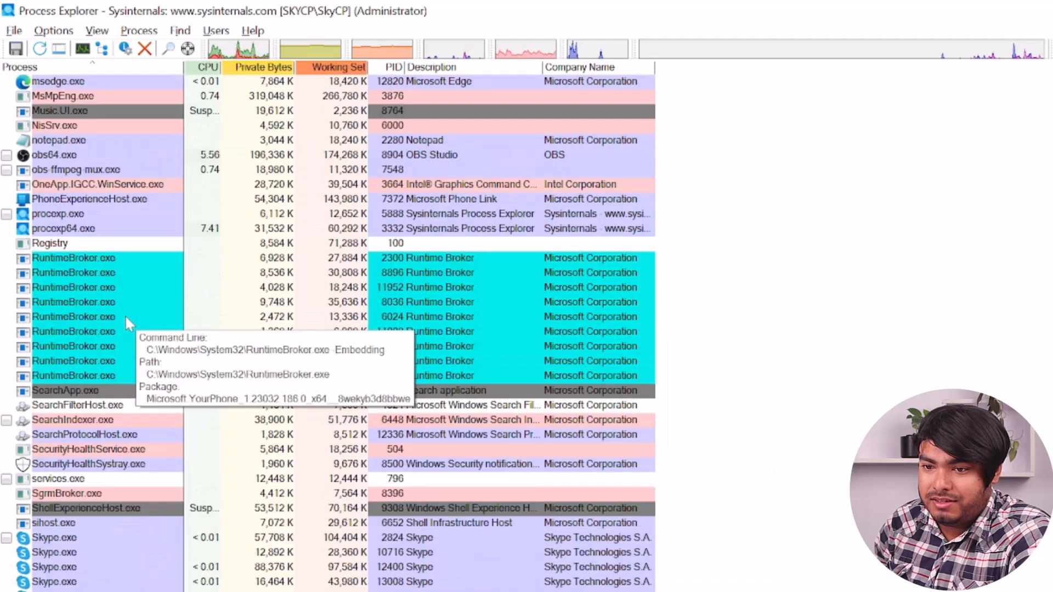
pyautogui.scroll(4, 128, 321)
pyautogui.scroll(-5, 128, 322)
pyautogui.scroll(-5, 127, 321)
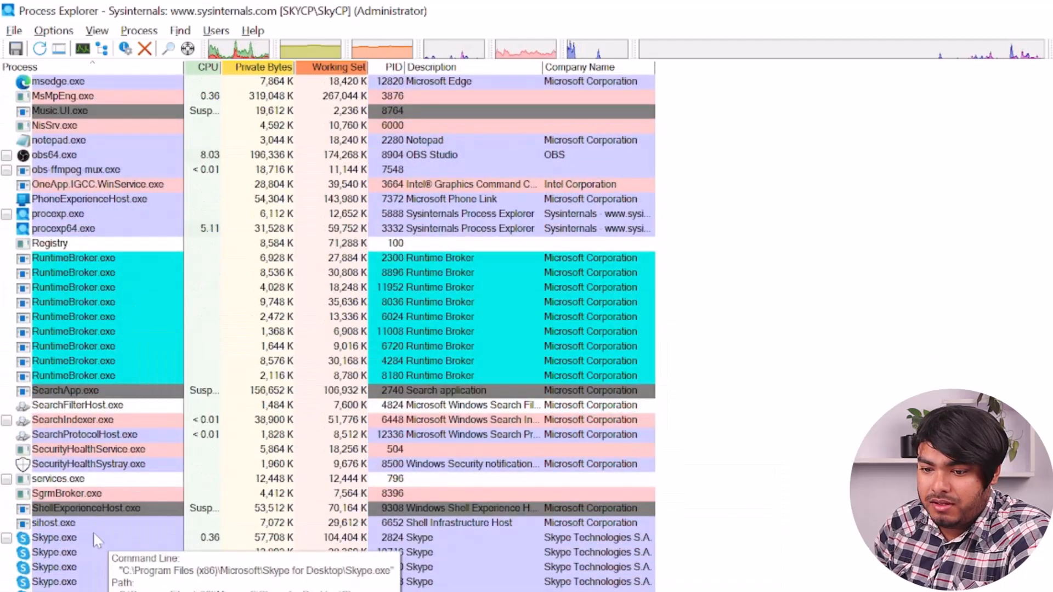
# Step: Check Skype.exe on VirusTotal, accepting the terms of service, yielding a 0/74 score
pyautogui.click(79, 539)
pyautogui.rightClick(79, 539)
pyautogui.click(164, 477)
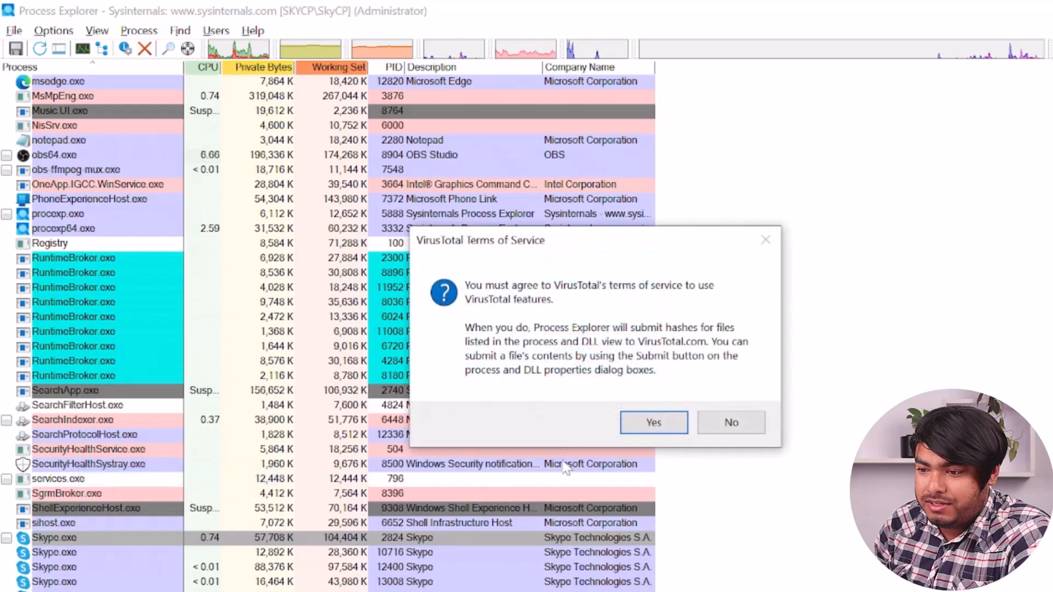
pyautogui.click(654, 423)
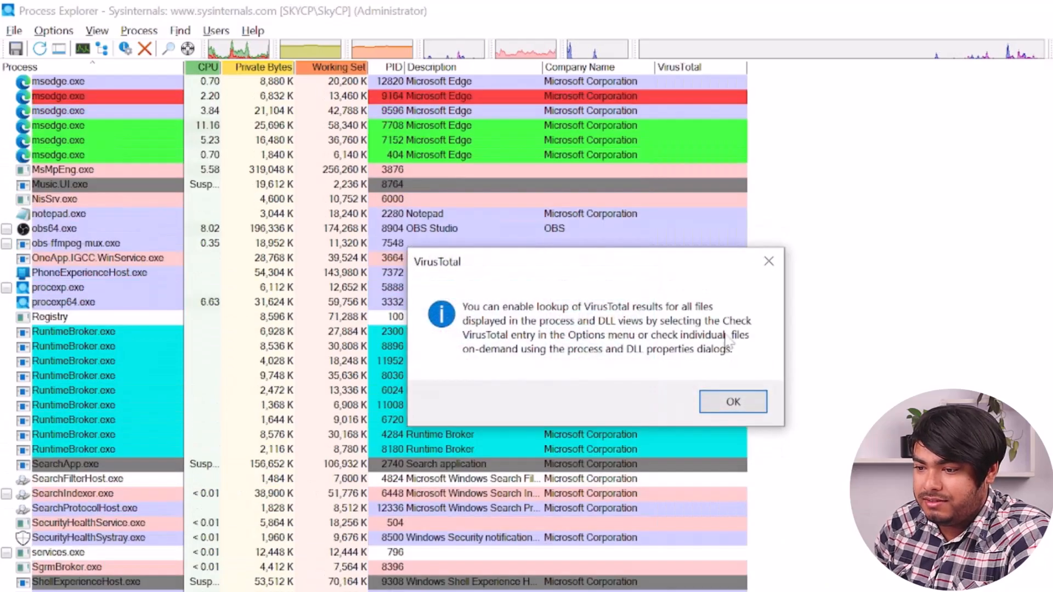
pyautogui.click(732, 402)
pyautogui.scroll(-5, 709, 230)
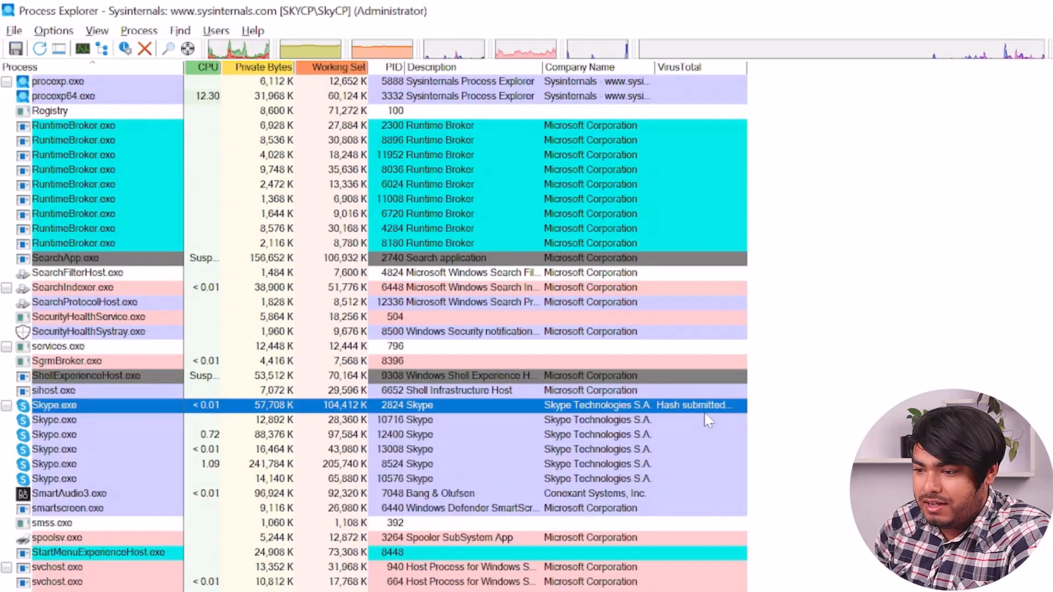
pyautogui.scroll(1, 725, 123)
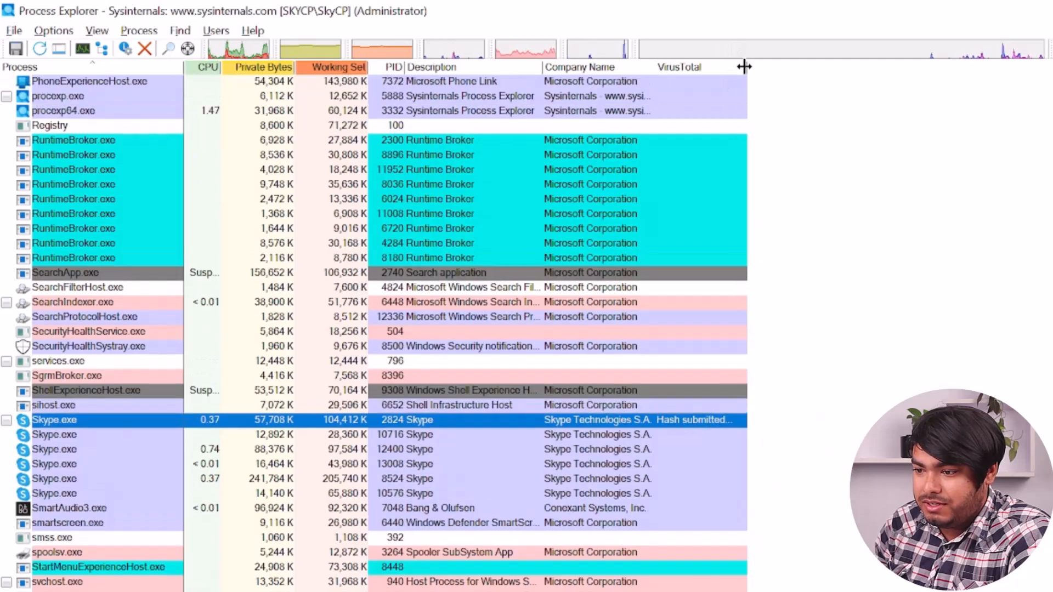
pyautogui.scroll(1, 694, 200)
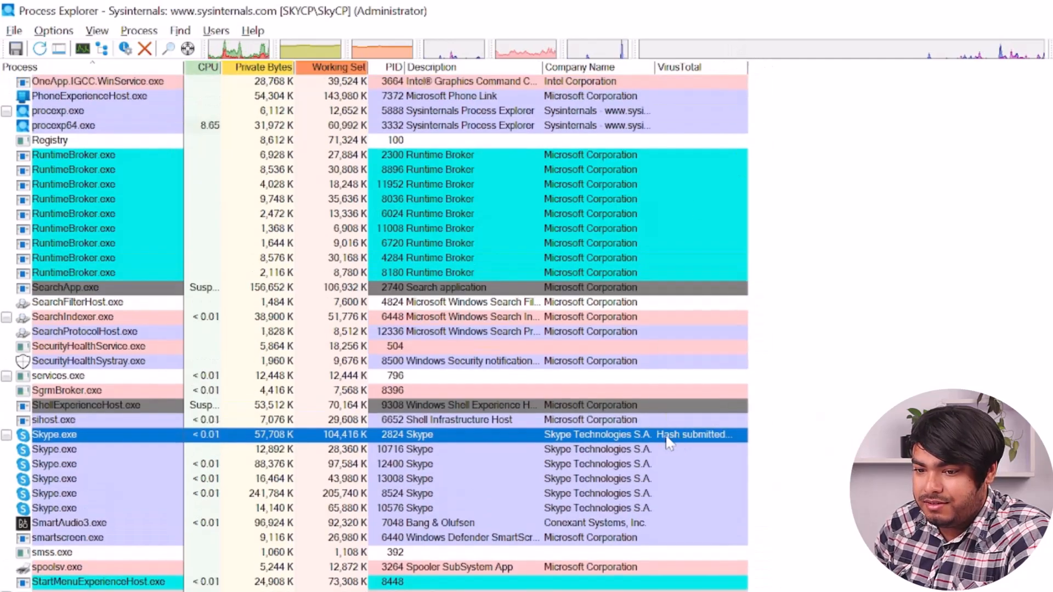
pyautogui.scroll(-2, 681, 443)
pyautogui.scroll(-2, 412, 371)
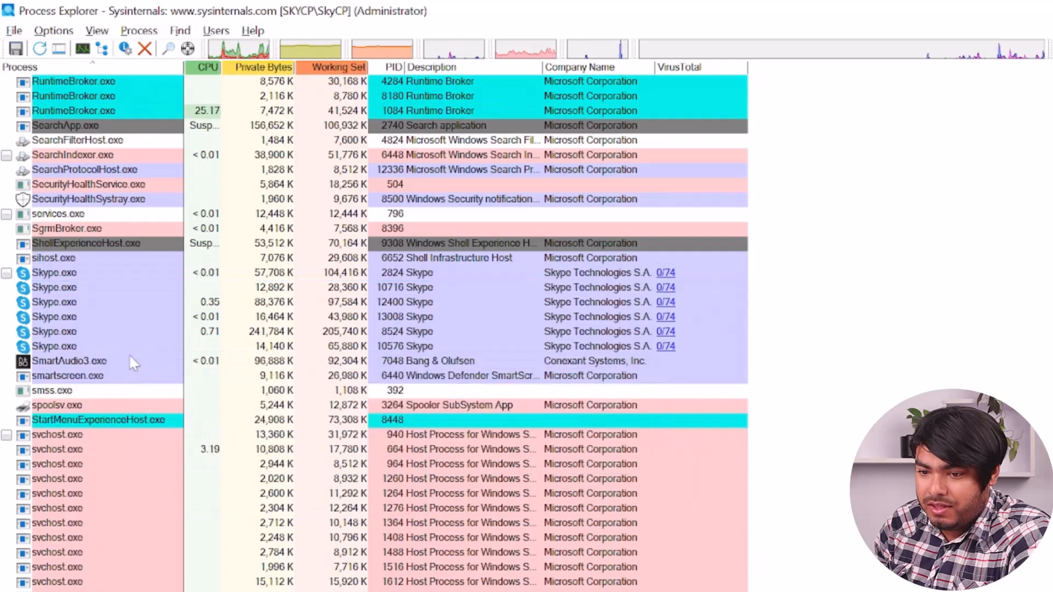
# Step: Check SmartAudio3.exe, StartMenuExperienceHost.exe and SecurityHealthSystray.exe on VirusTotal (0/73, 0/74, 0/74)
pyautogui.rightClick(129, 360)
pyautogui.click(247, 559)
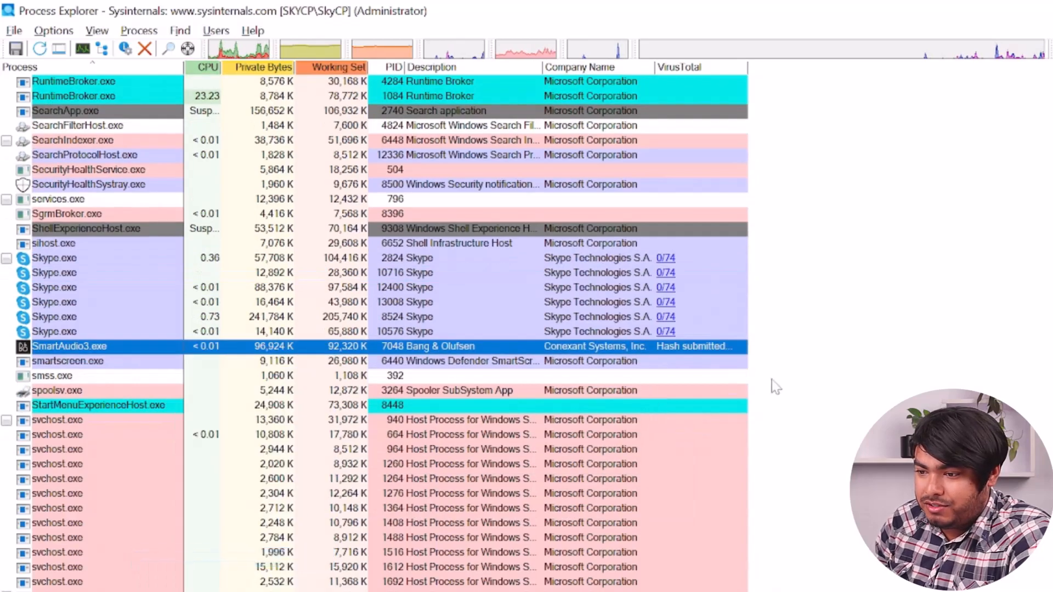
pyautogui.rightClick(81, 391)
pyautogui.rightClick(99, 405)
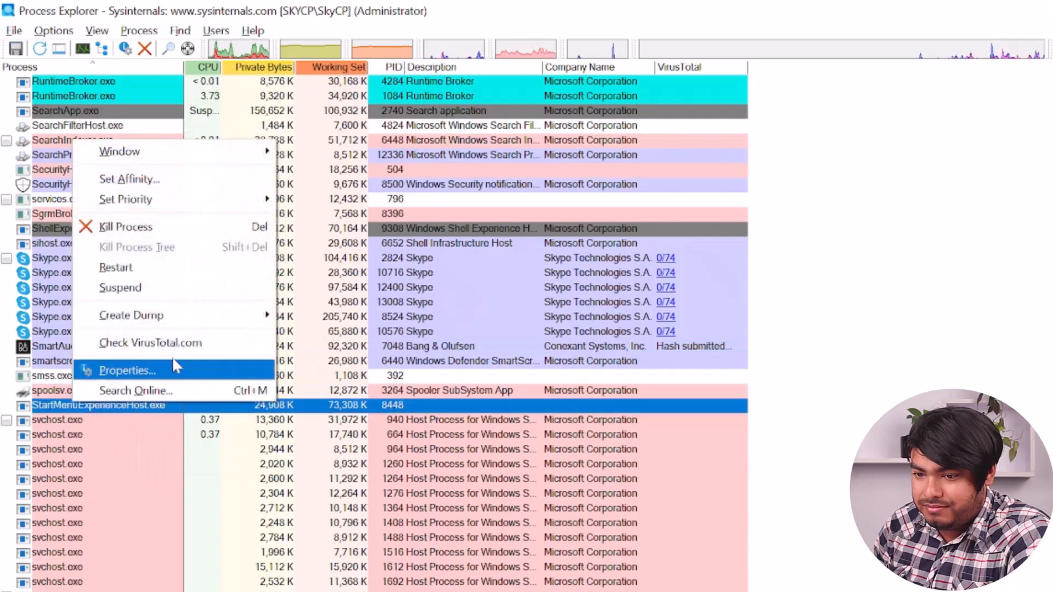
pyautogui.click(165, 330)
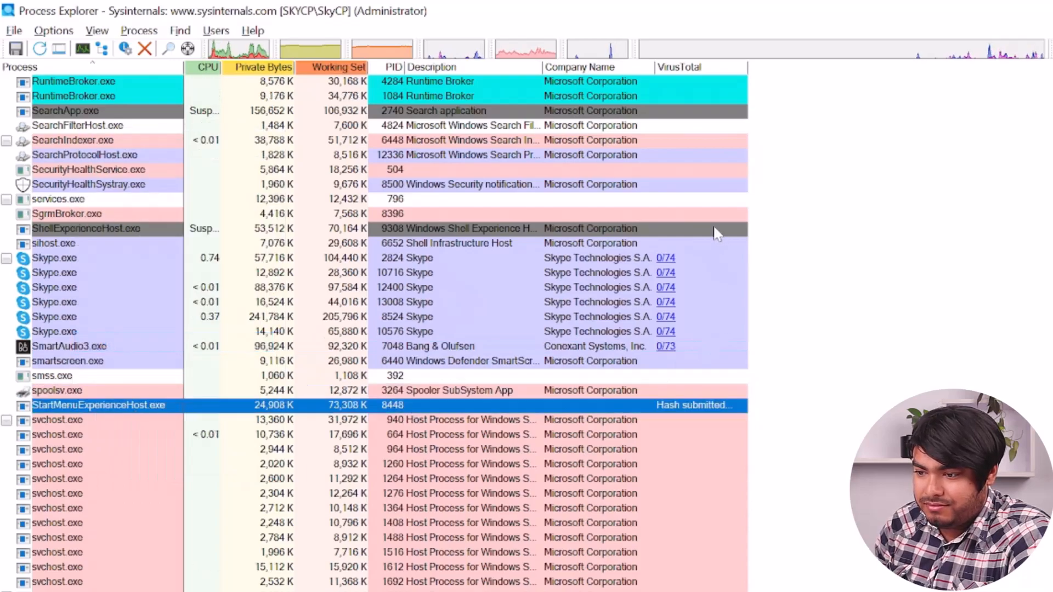
pyautogui.scroll(-2, 714, 261)
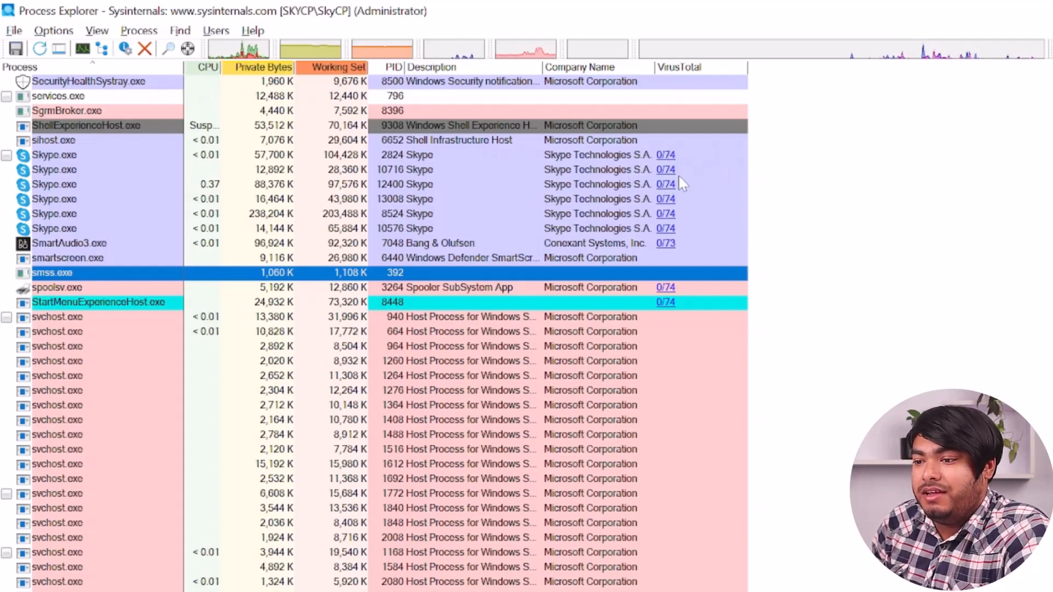
pyautogui.scroll(-1, 681, 183)
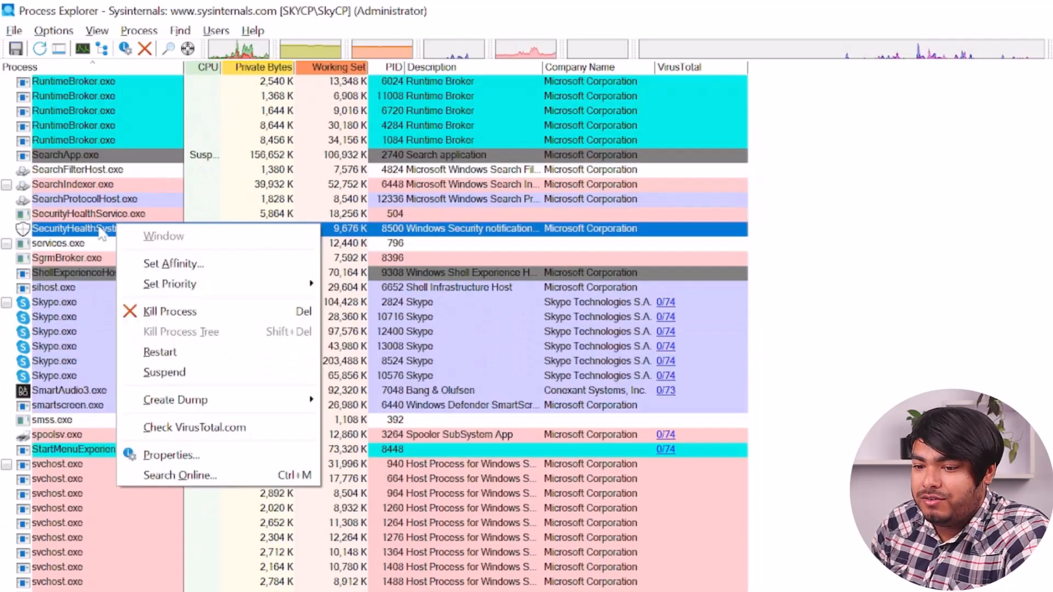
pyautogui.click(193, 426)
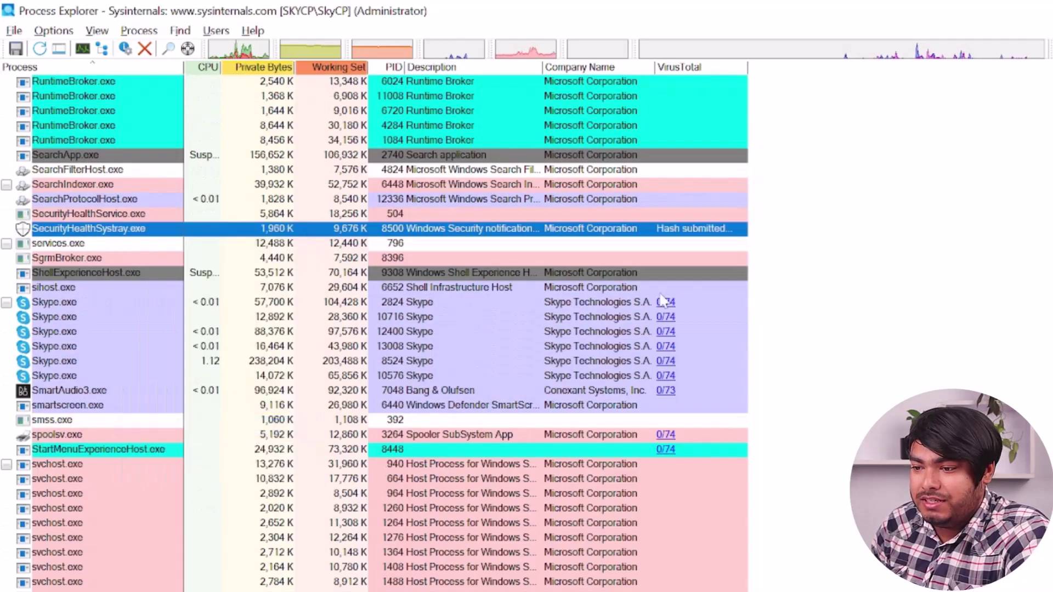
pyautogui.click(706, 247)
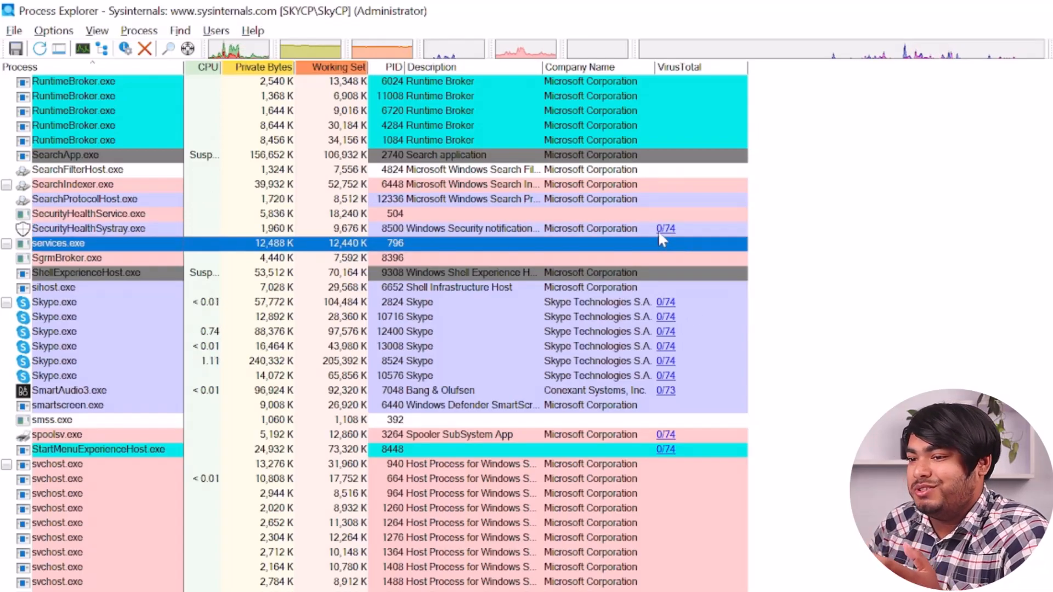
# Step: View the properties of Skype.exe (PID 10716), showing its path and 0/74 VirusTotal score
pyautogui.rightClick(339, 228)
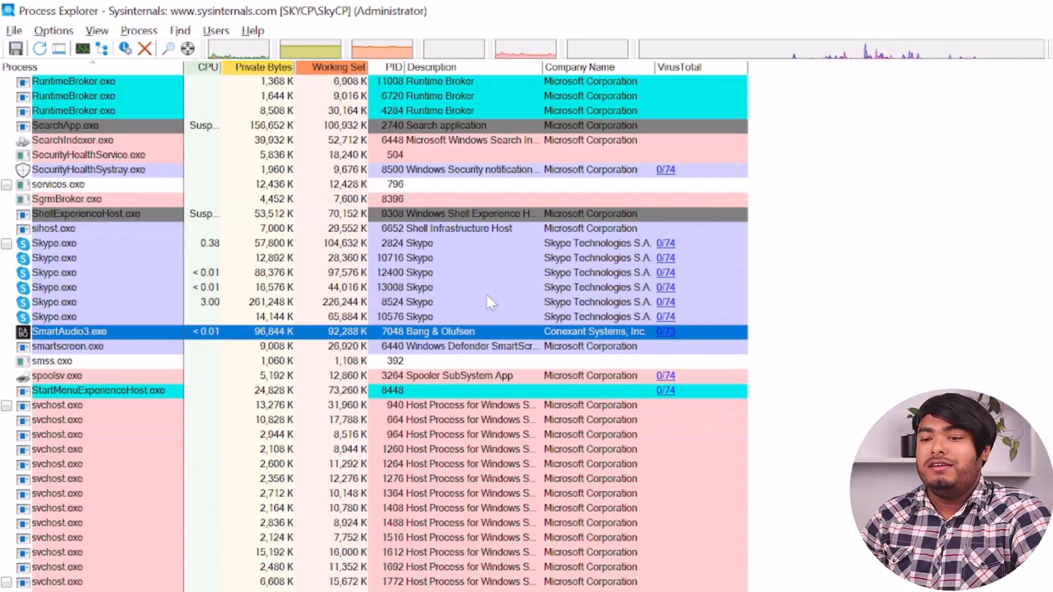
pyautogui.rightClick(67, 259)
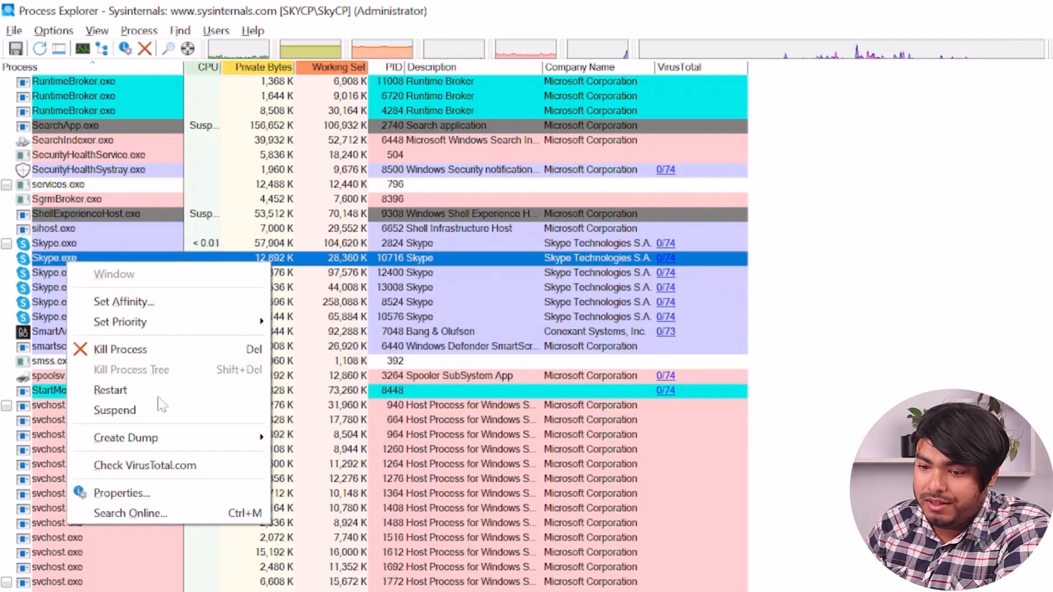
pyautogui.click(122, 493)
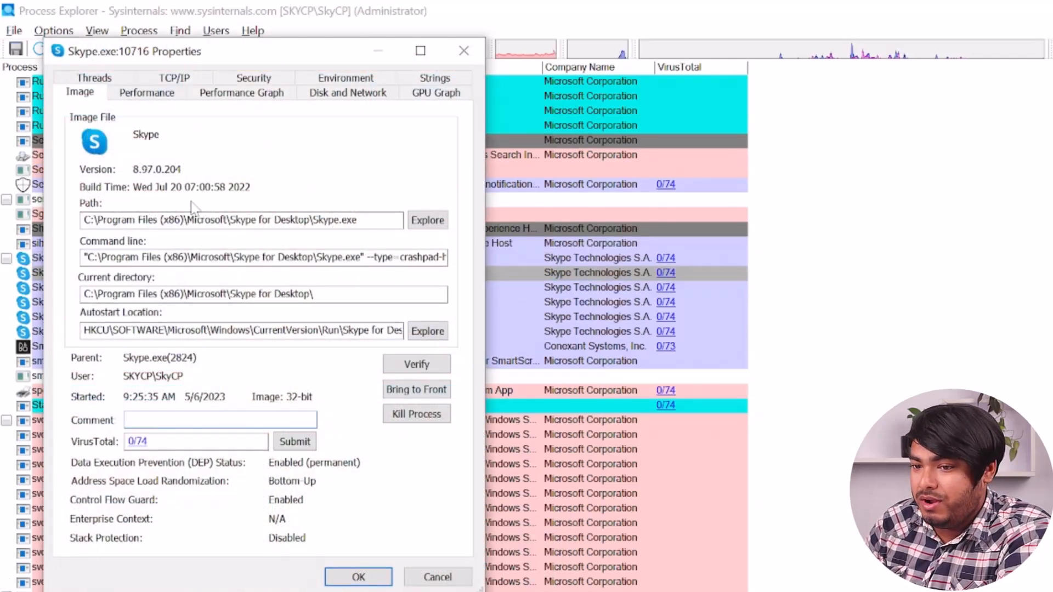
# Step: Explore Skype.exe's location, browse the Skype for Desktop folder and select ucrtbase.dll
pyautogui.click(428, 220)
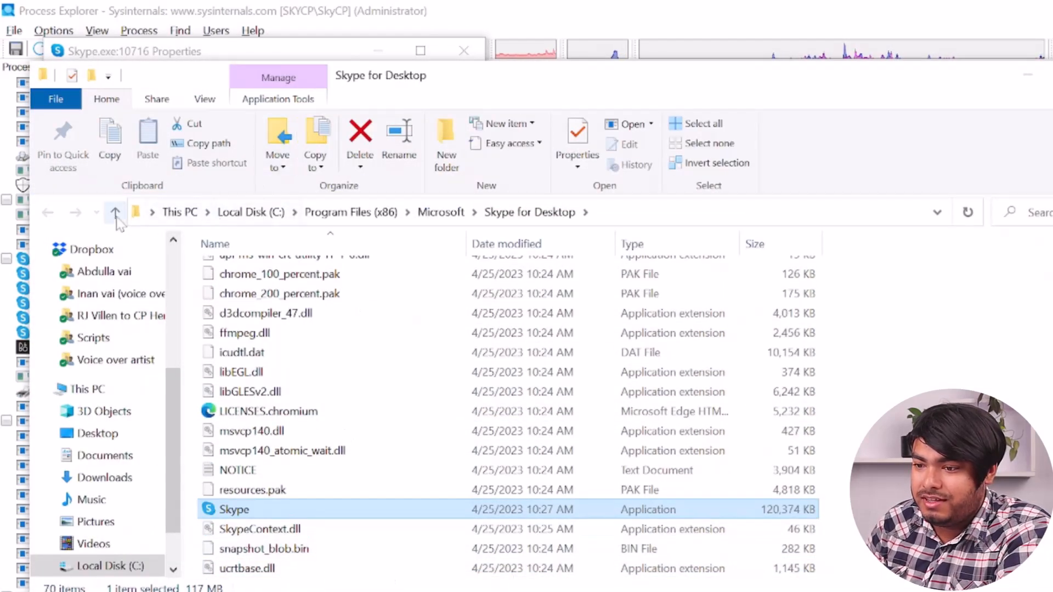
pyautogui.click(116, 214)
pyautogui.doubleClick(355, 353)
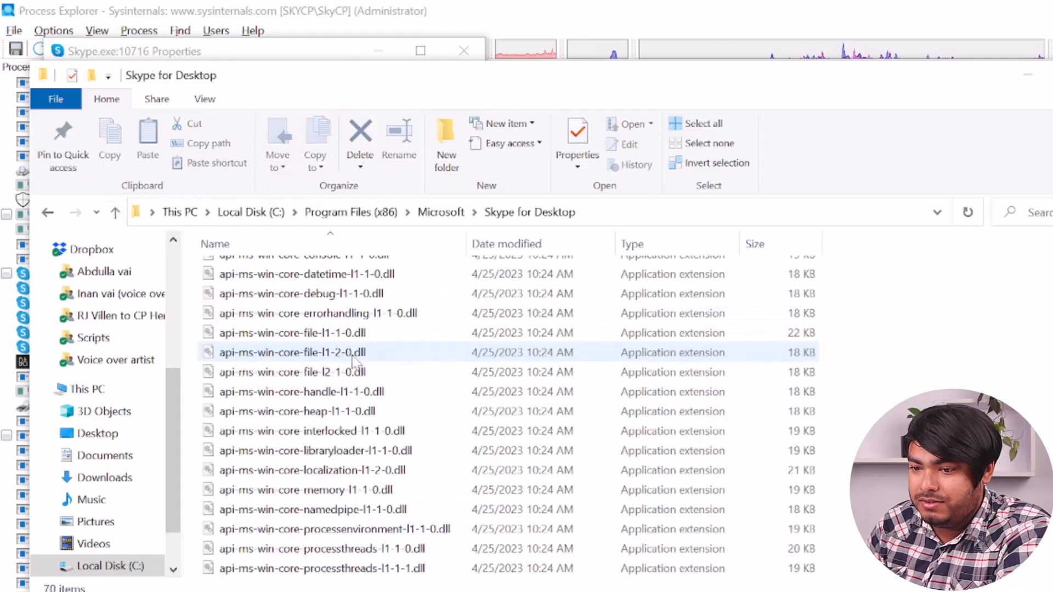
pyautogui.scroll(-5, 354, 355)
pyautogui.scroll(-3, 355, 355)
pyautogui.click(248, 529)
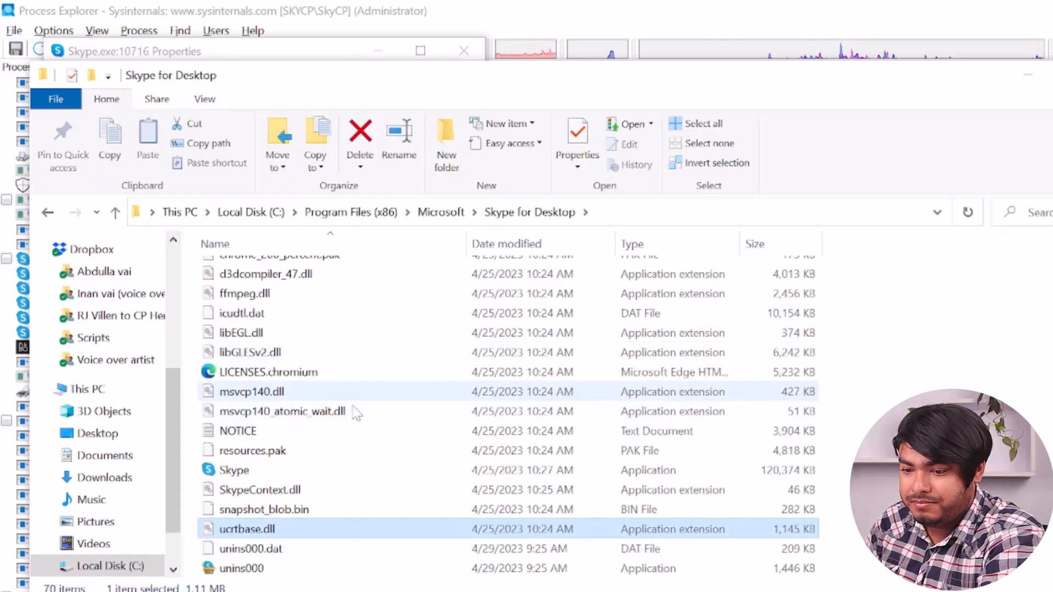